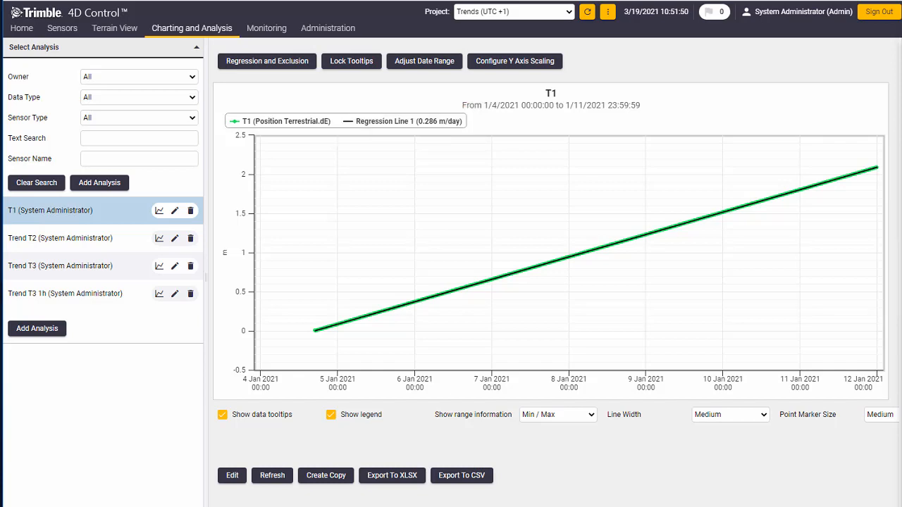
# Step: Add a series to the T1 analysis using Position Terrestrial data, single sensor T1 and the Velocity Series type
pyautogui.click(235, 476)
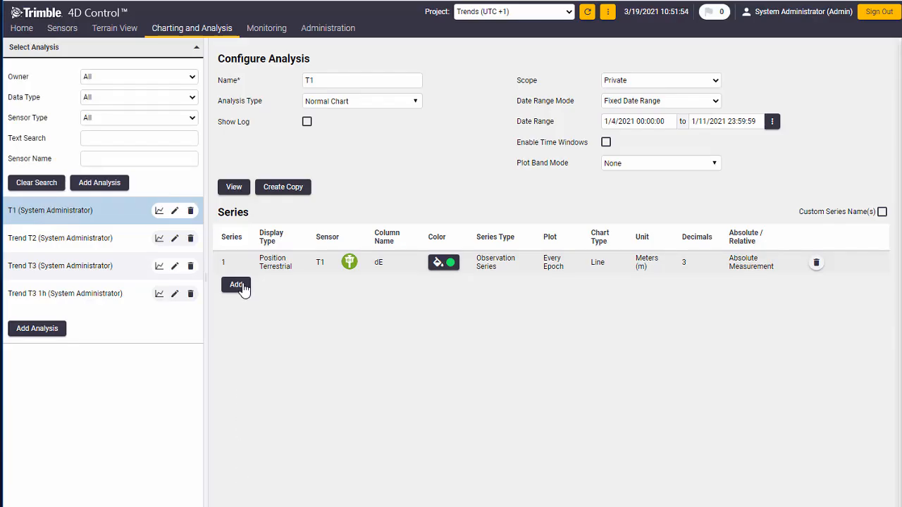
pyautogui.click(242, 288)
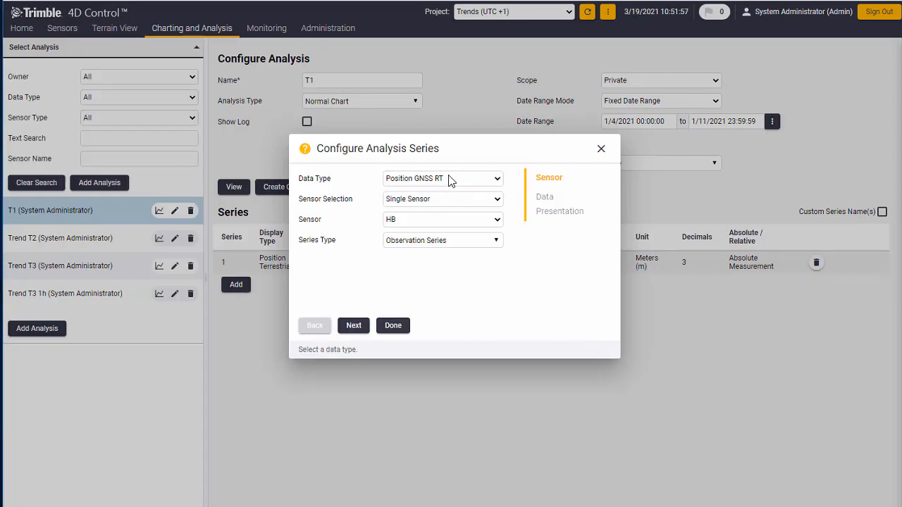
pyautogui.click(449, 177)
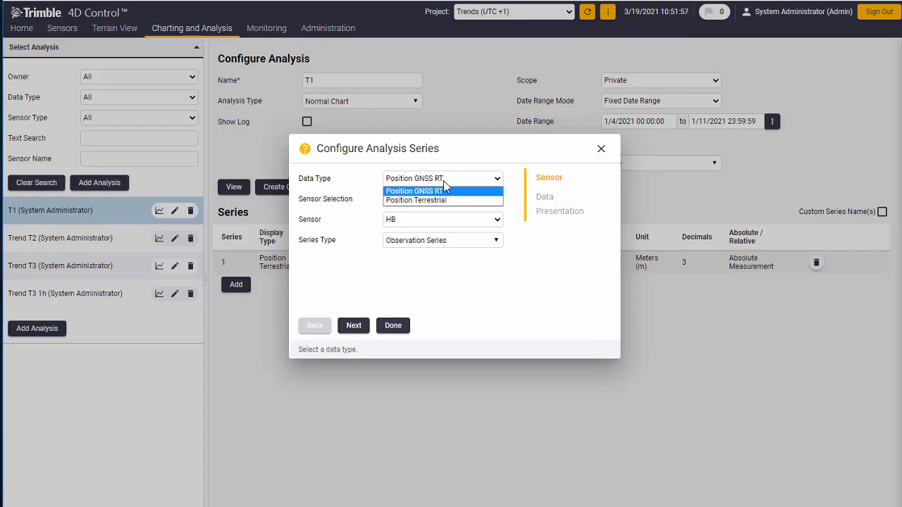
pyautogui.click(438, 199)
pyautogui.click(438, 199)
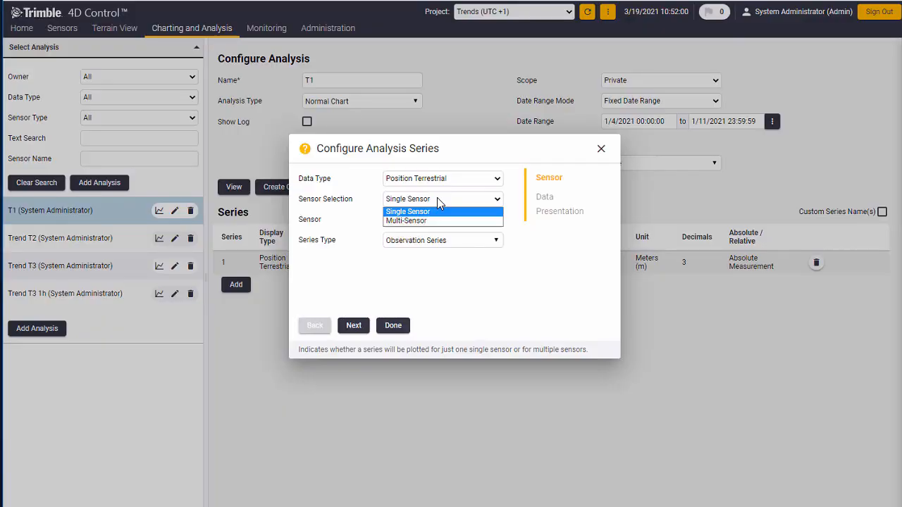
pyautogui.click(437, 199)
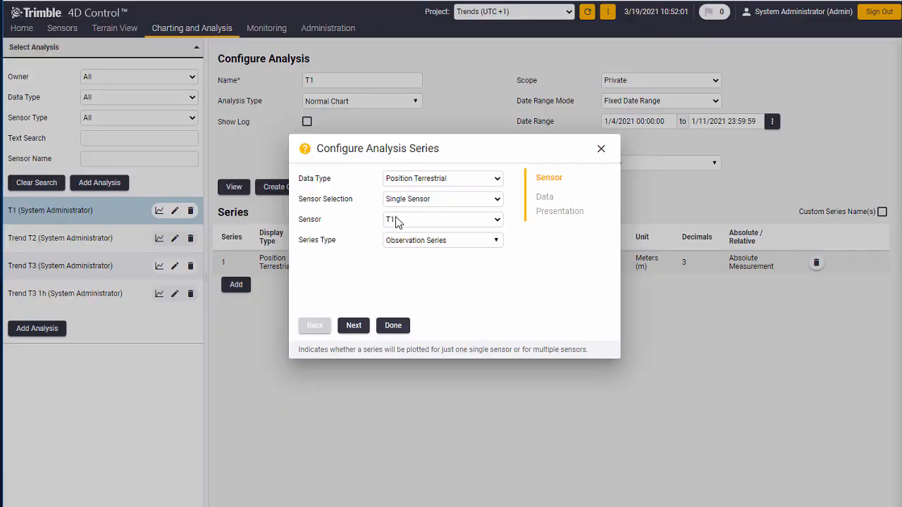
pyautogui.click(442, 242)
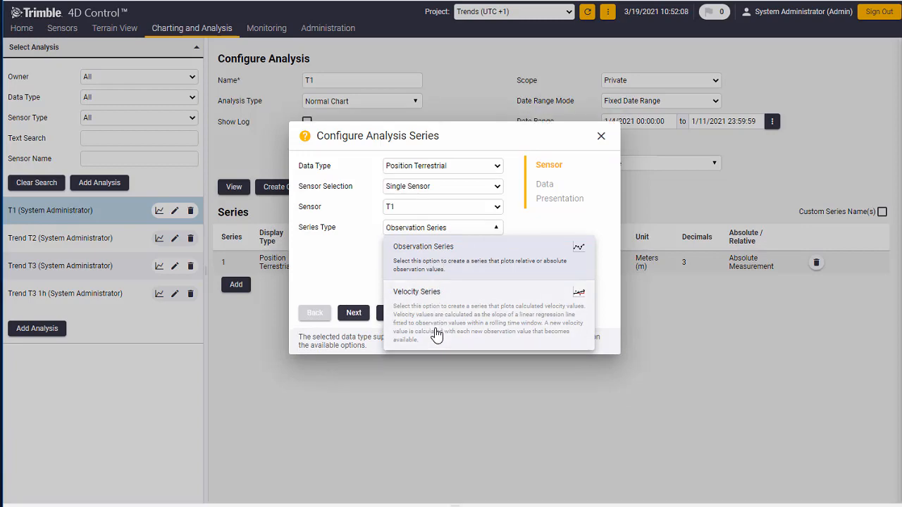
pyautogui.click(436, 334)
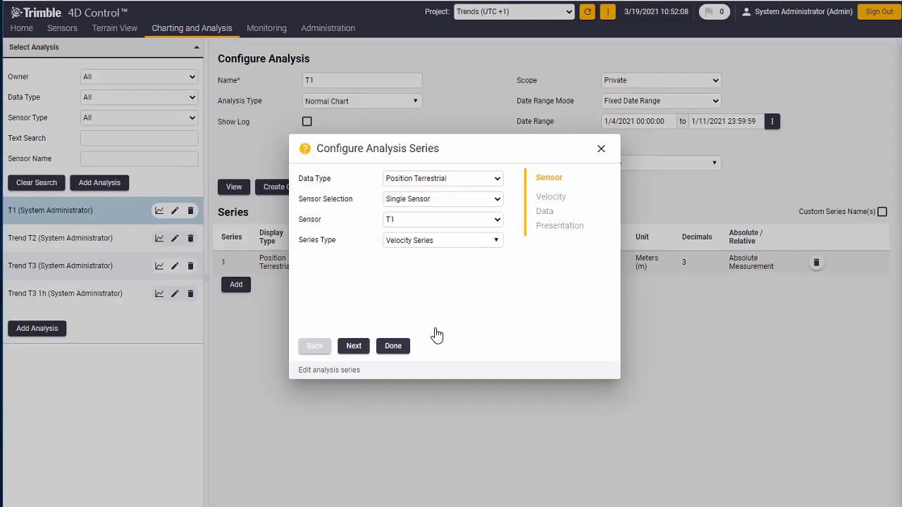
# Step: Set the series' velocity calculation window to 1 Day and keep its presentation as Velocity
pyautogui.click(353, 348)
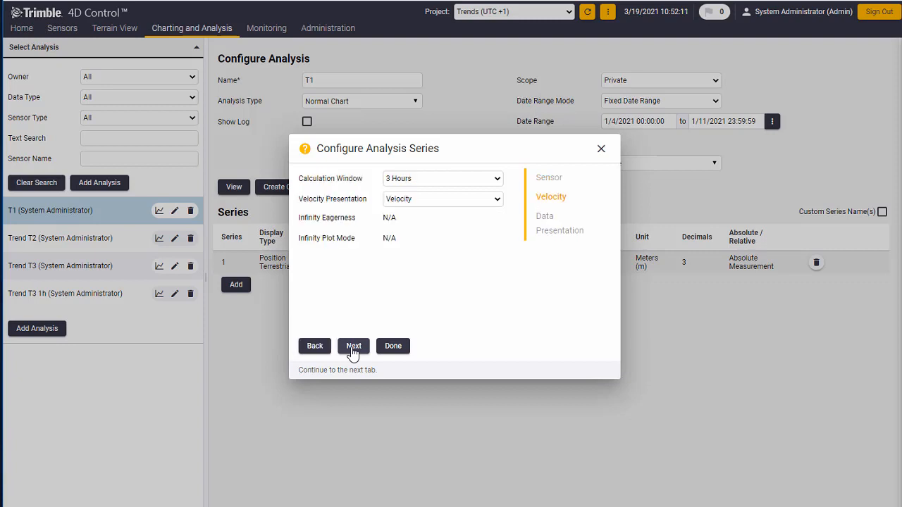
pyautogui.click(440, 180)
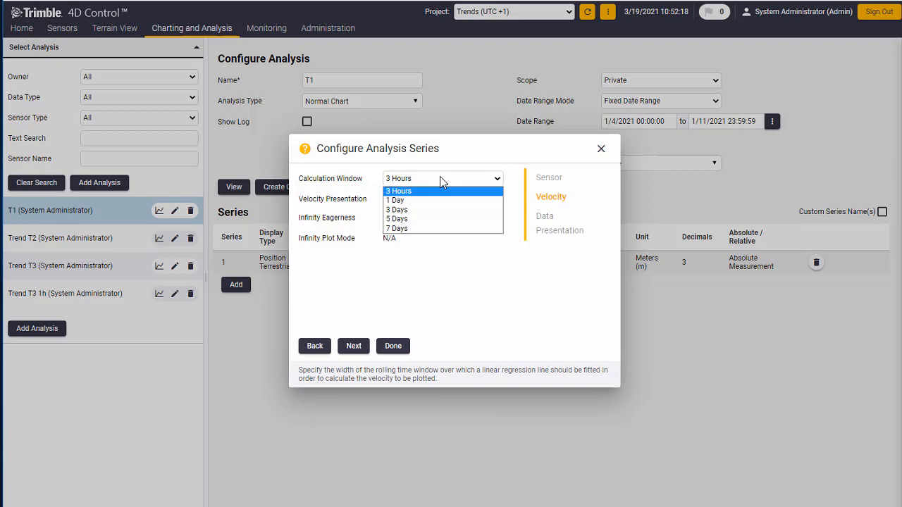
pyautogui.click(410, 202)
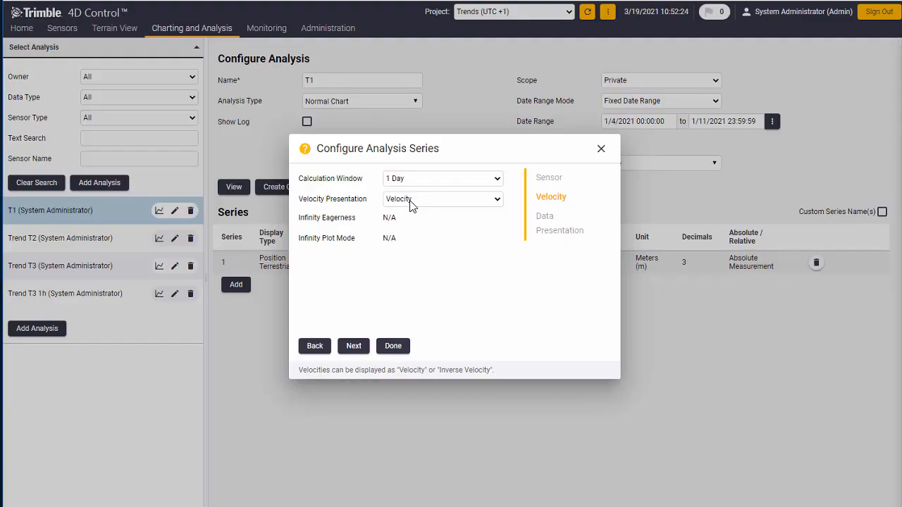
pyautogui.click(412, 205)
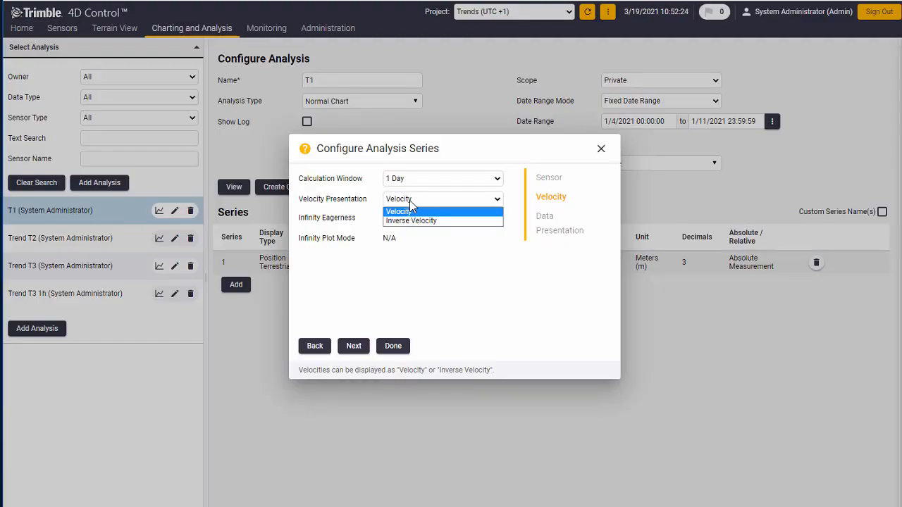
pyautogui.click(469, 199)
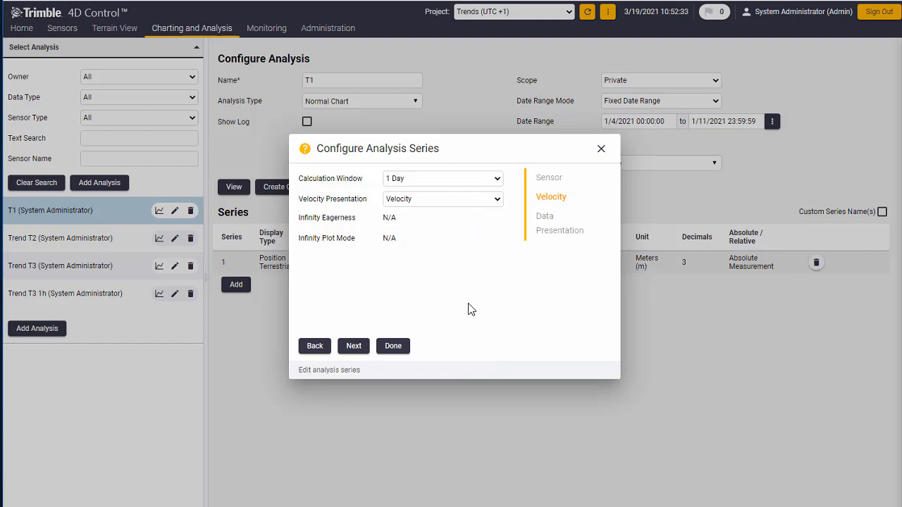
# Step: Complete the velocity series with value column dE plotted for every epoch, and view the T1 chart
pyautogui.click(358, 351)
pyautogui.click(439, 200)
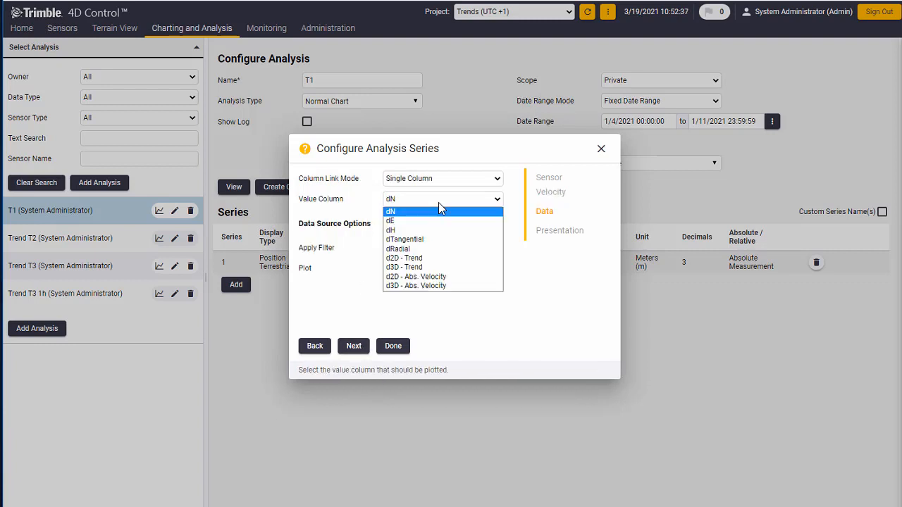
pyautogui.click(412, 212)
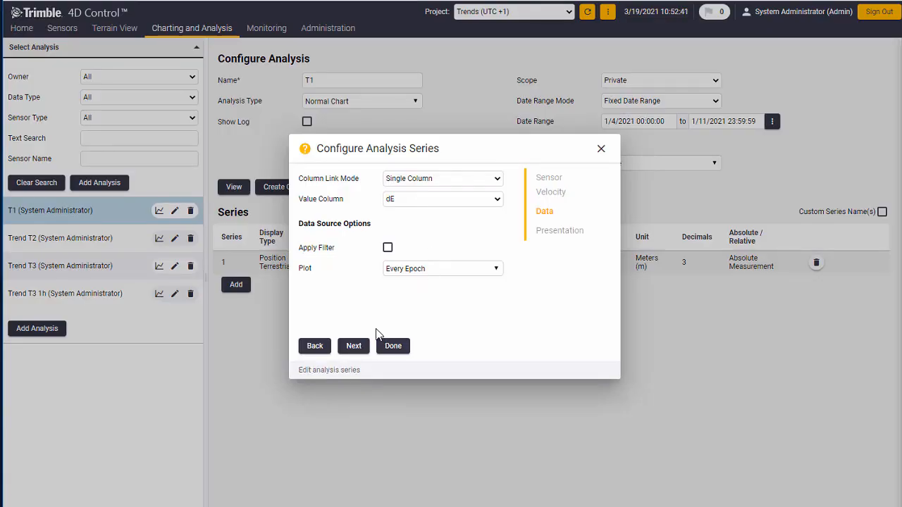
pyautogui.click(444, 269)
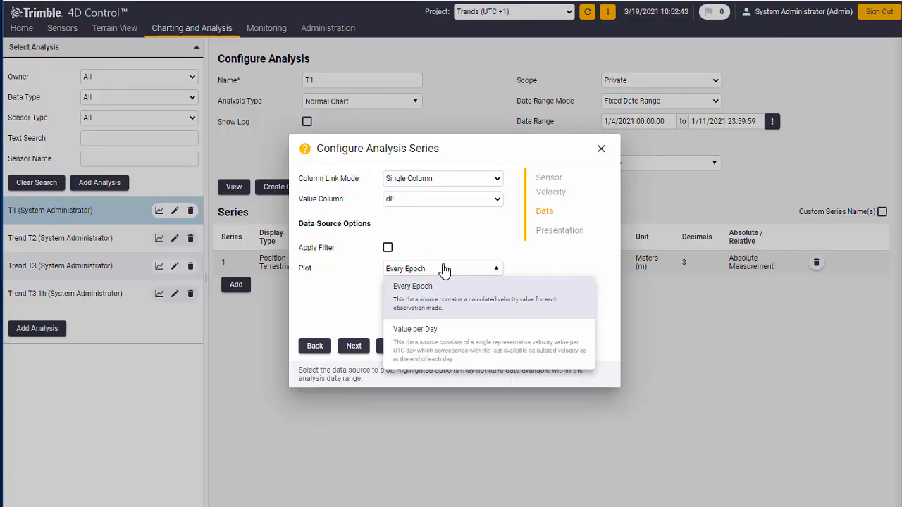
pyautogui.click(443, 269)
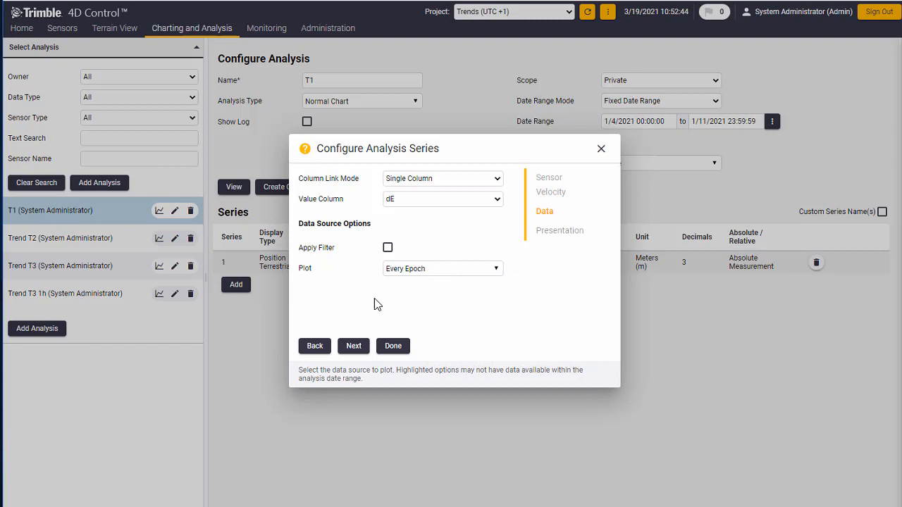
pyautogui.click(352, 347)
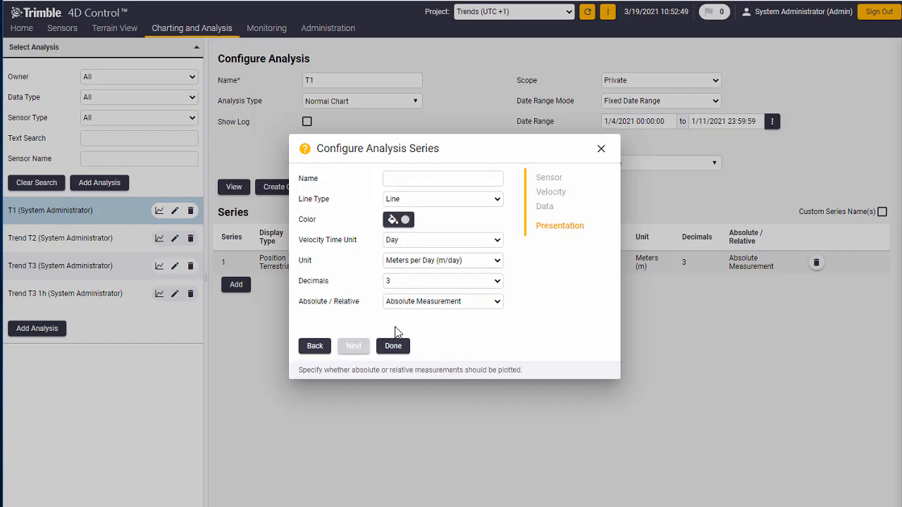
pyautogui.click(393, 346)
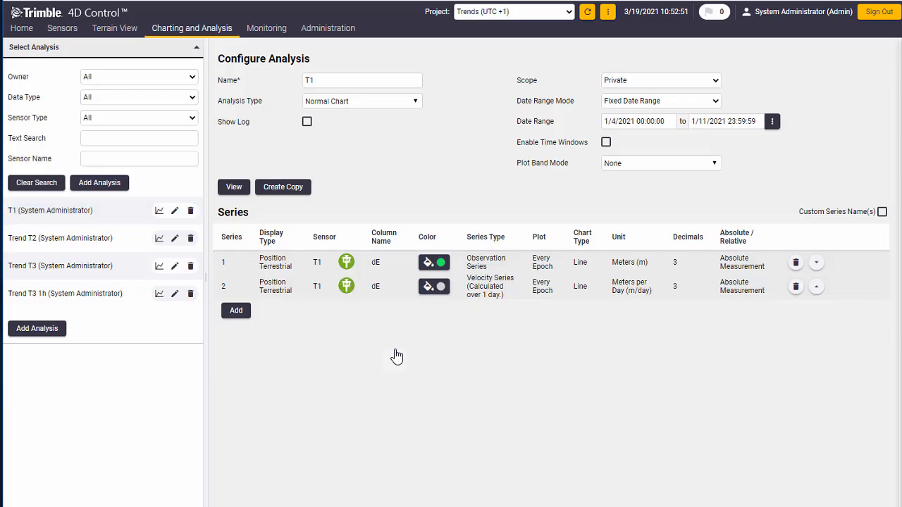
pyautogui.click(244, 191)
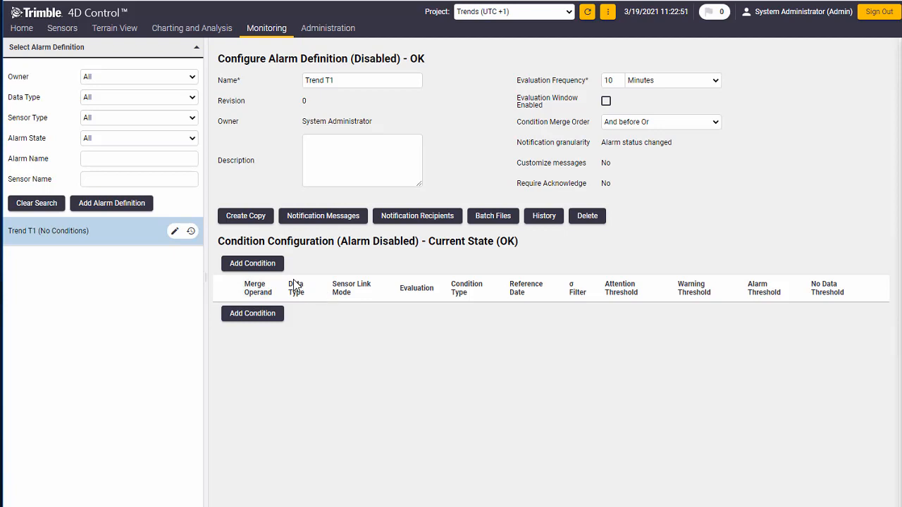
# Step: Start a new condition in the Trend T1 alarm, using a Velocity Monitor on column dE of Position Terrestrial sensor T1
pyautogui.click(265, 263)
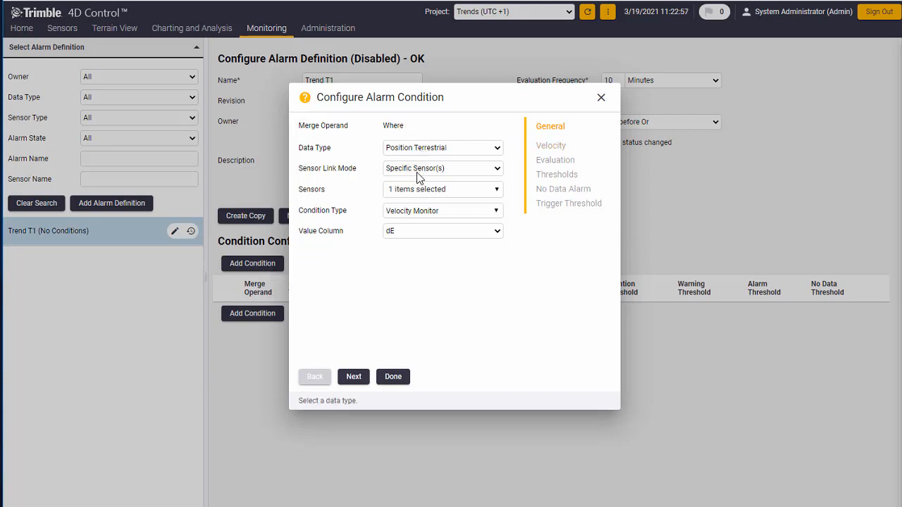
pyautogui.click(418, 197)
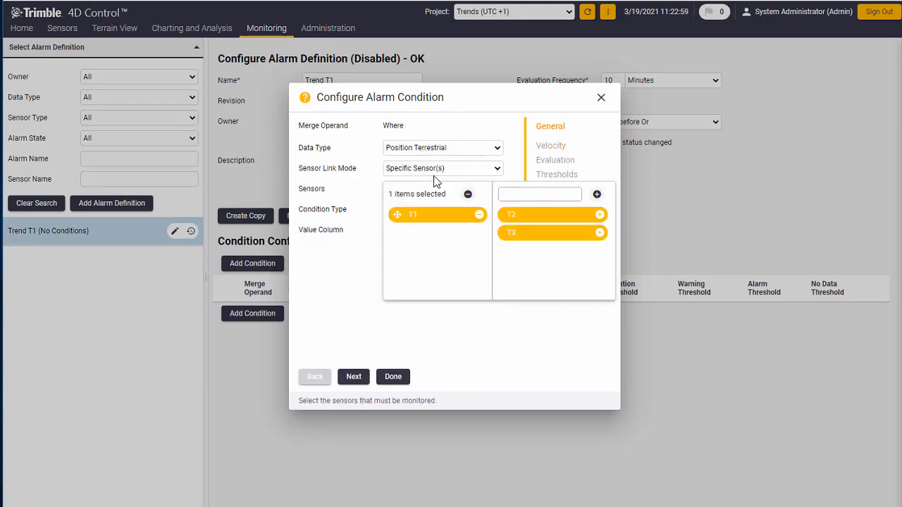
pyautogui.click(346, 193)
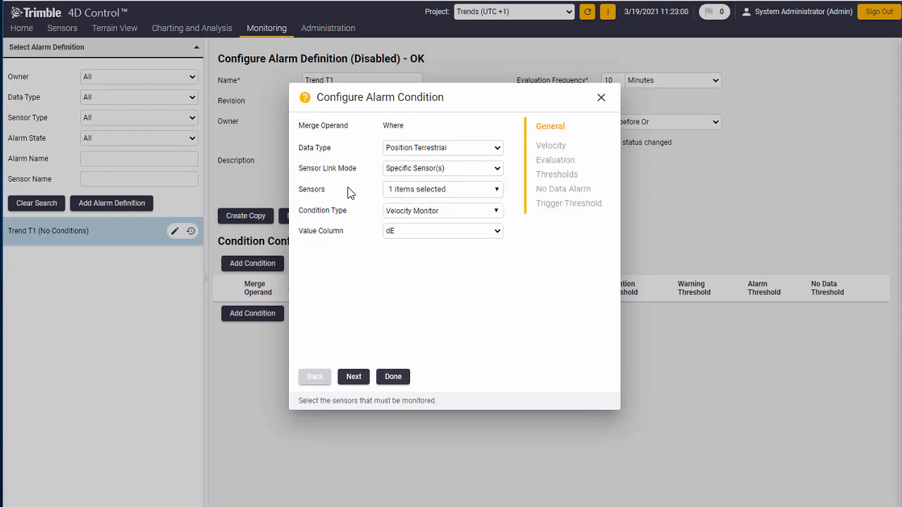
pyautogui.click(427, 213)
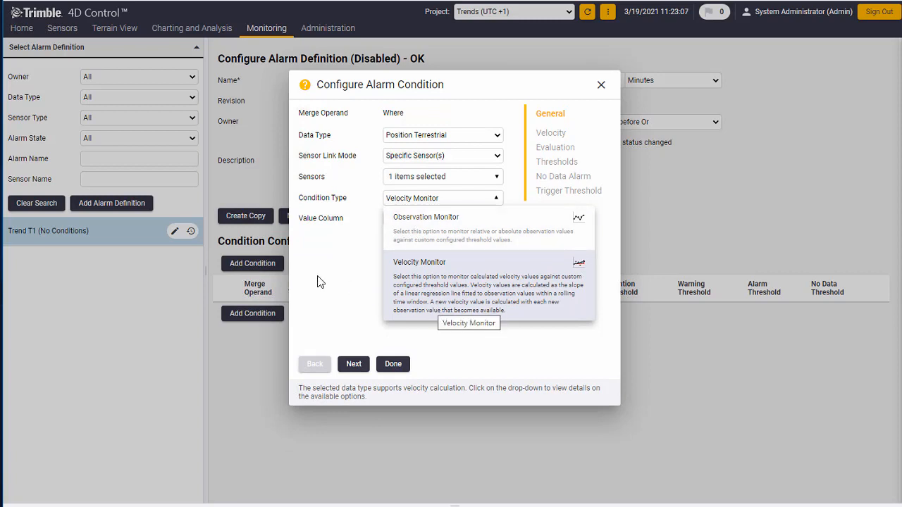
pyautogui.click(317, 276)
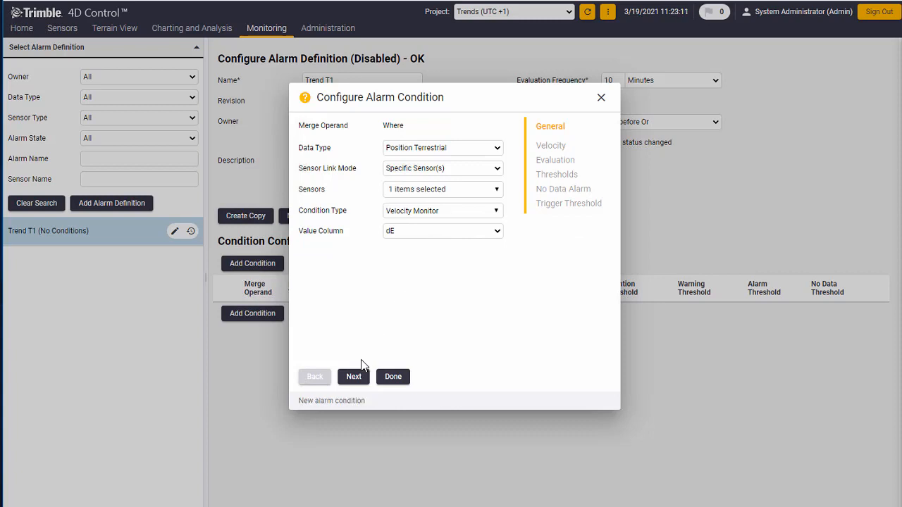
# Step: Set the alarm condition's calculation window to 1 Day with threshold evaluation by Velocity
pyautogui.click(354, 380)
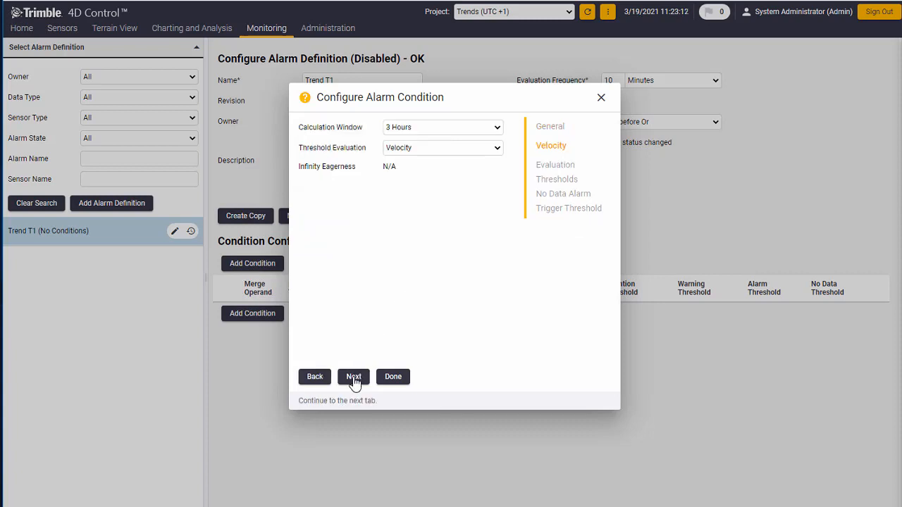
pyautogui.click(433, 127)
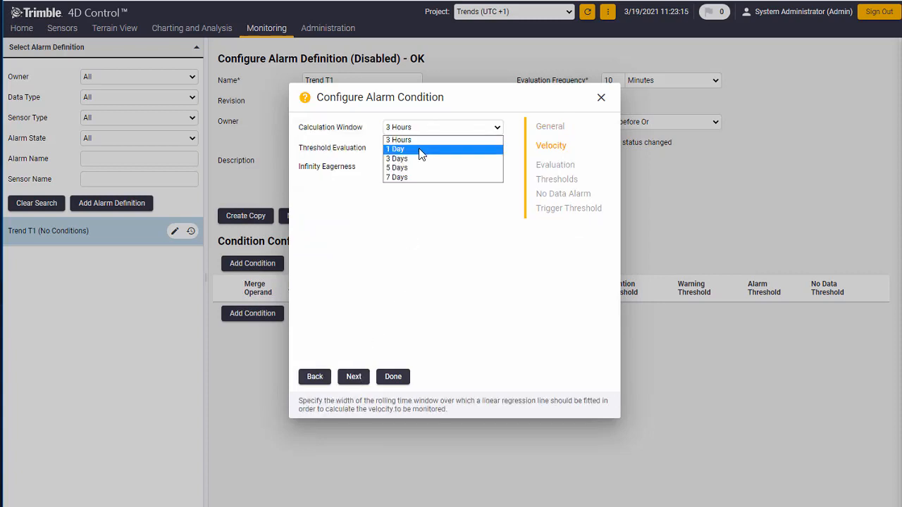
pyautogui.click(421, 149)
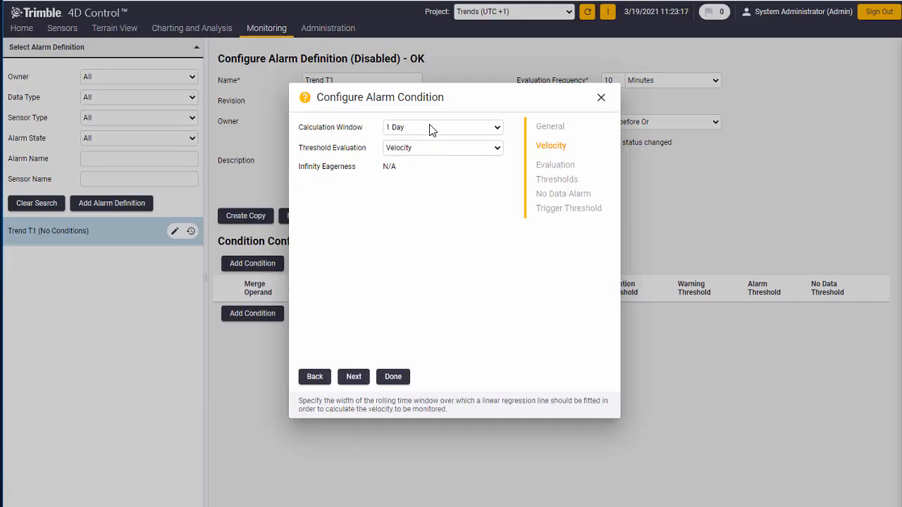
pyautogui.click(428, 149)
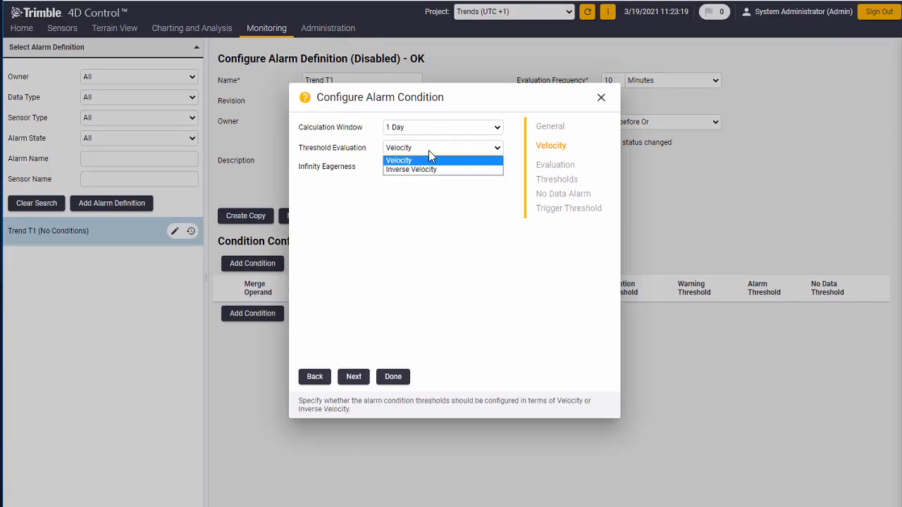
pyautogui.click(429, 160)
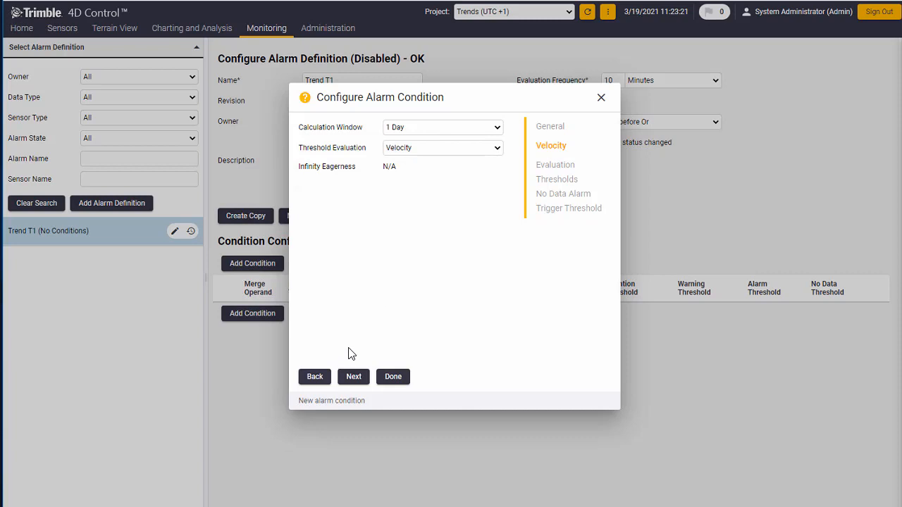
# Step: Keep the alarm condition's evaluation mode at Latest available value
pyautogui.click(353, 379)
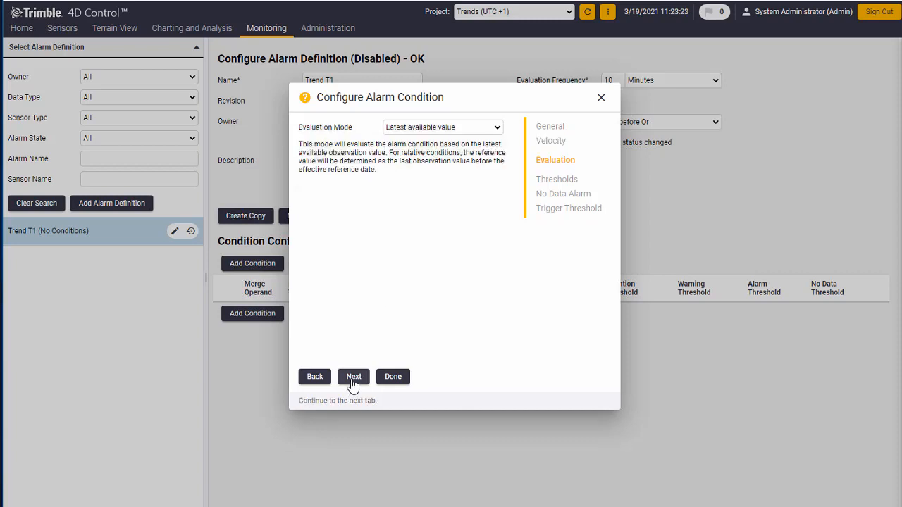
pyautogui.click(443, 129)
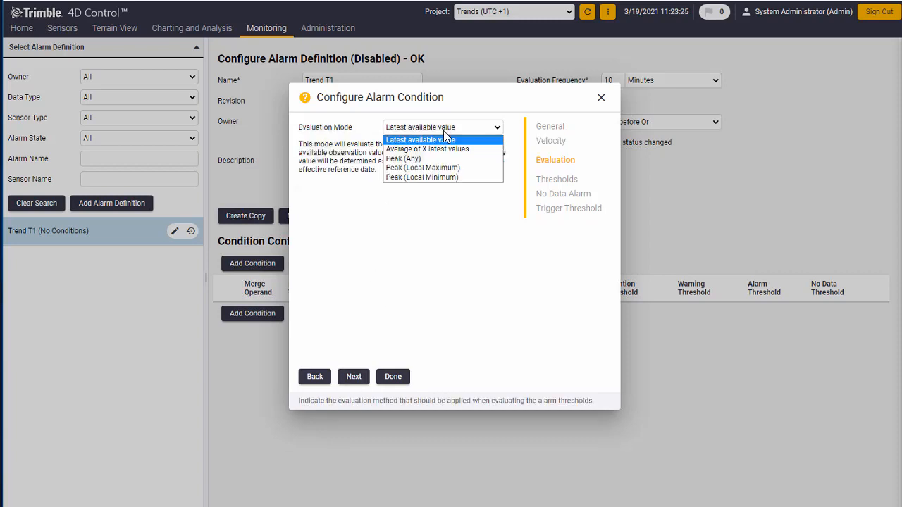
pyautogui.click(443, 130)
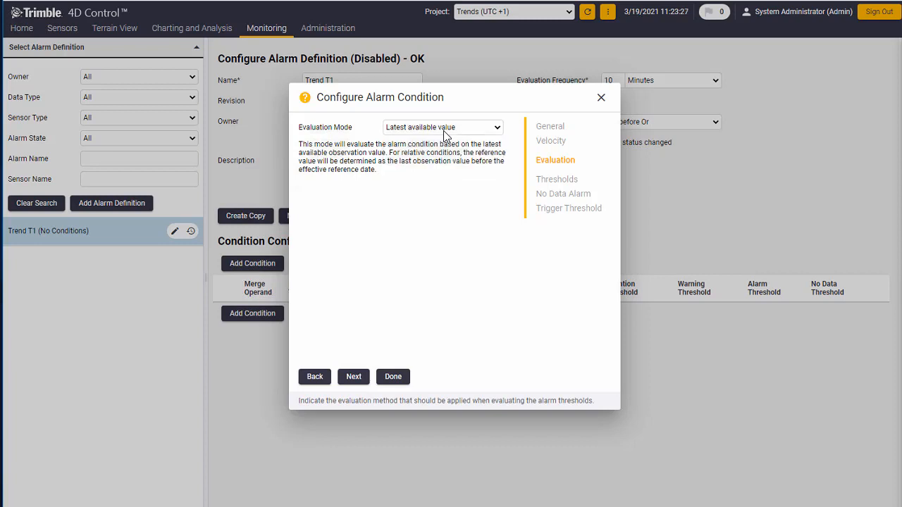
# Step: Save the condition with attention, warning and alarm thresholds of 0.3, 0.4 and 0.5 m/day, and expand its details
pyautogui.click(354, 377)
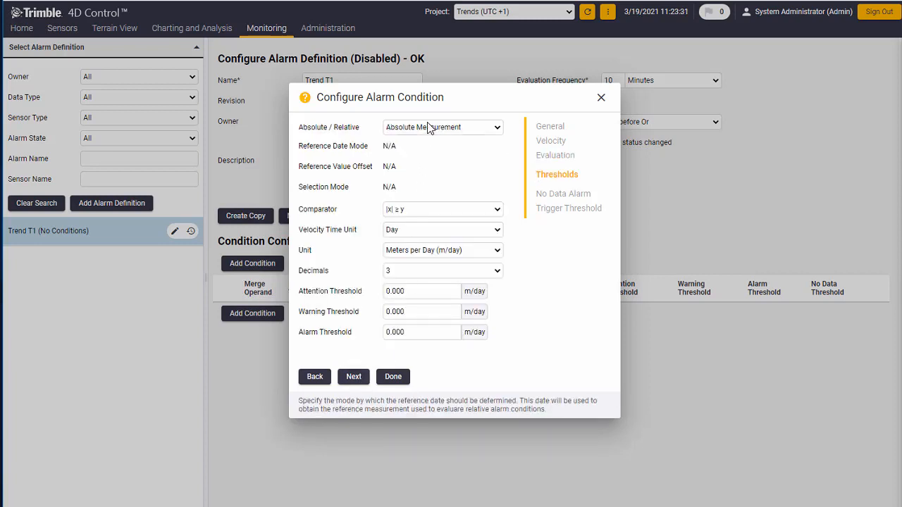
pyautogui.click(433, 287)
pyautogui.press('BackSpace')
pyautogui.press('BackSpace')
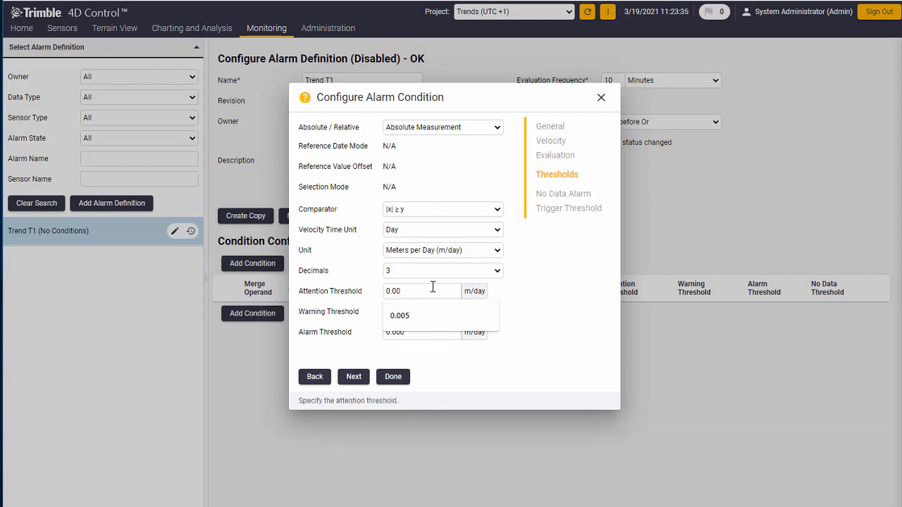
pyautogui.press('BackSpace')
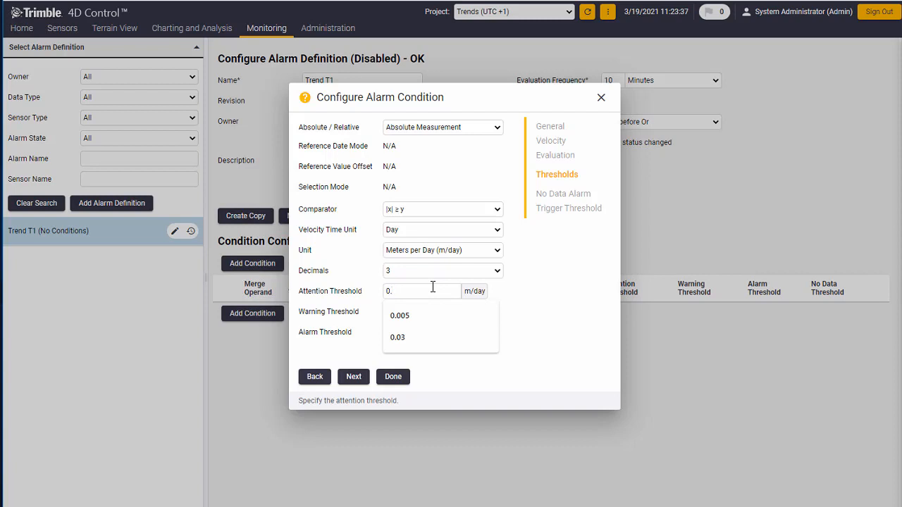
pyautogui.write('3')
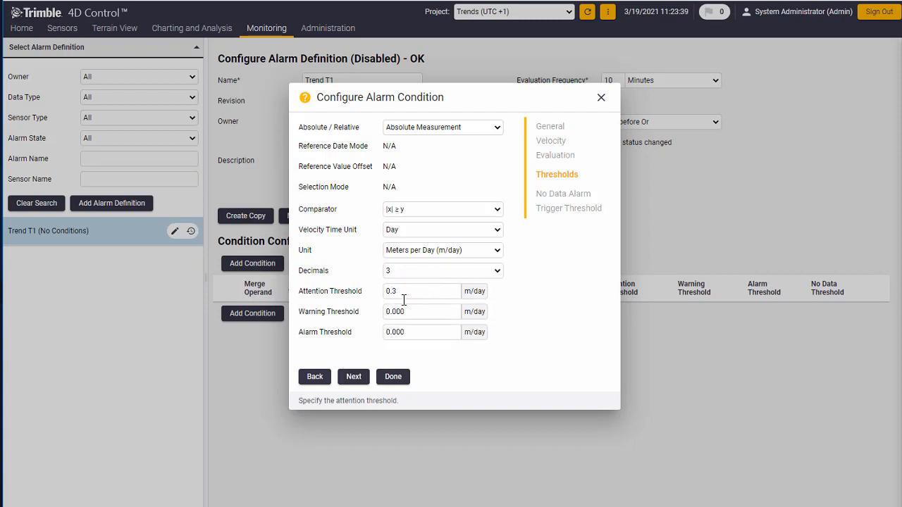
pyautogui.moveTo(392, 312); pyautogui.dragTo(425, 315)
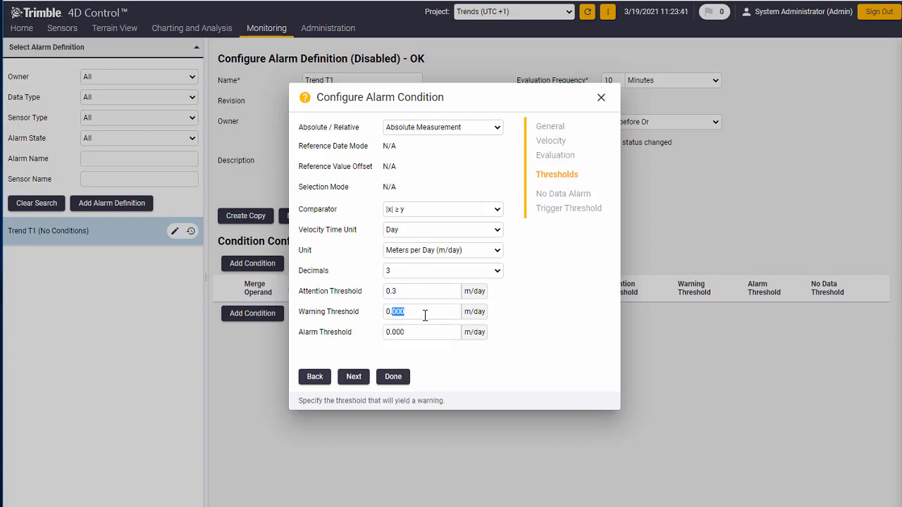
pyautogui.write('4')
pyautogui.moveTo(394, 331); pyautogui.dragTo(451, 337)
pyautogui.write('5')
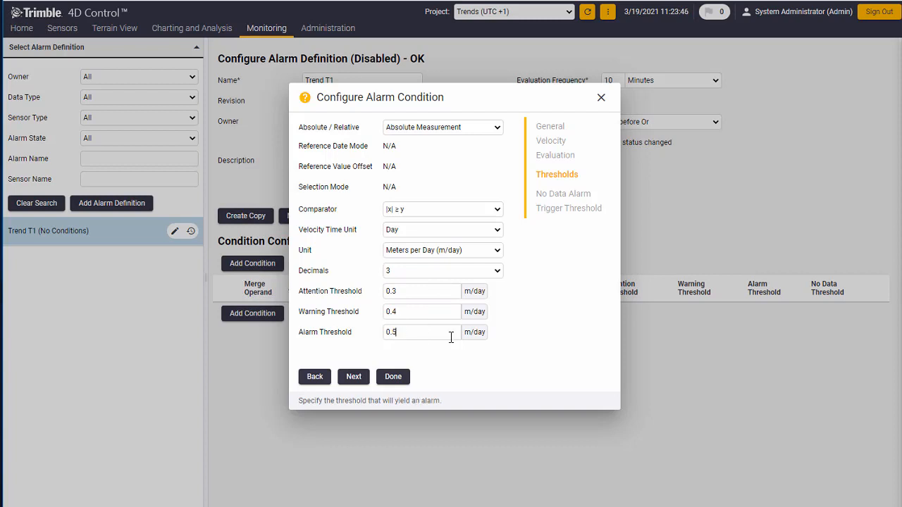
pyautogui.click(401, 381)
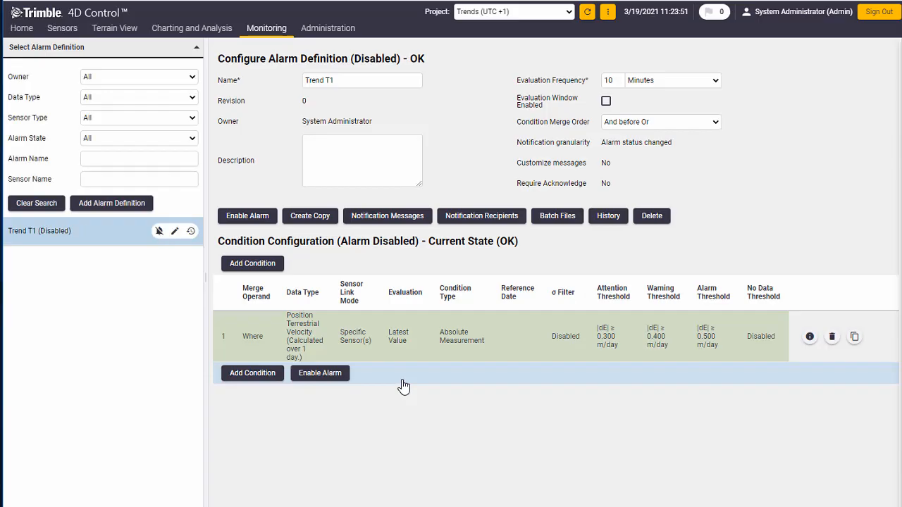
pyautogui.click(810, 338)
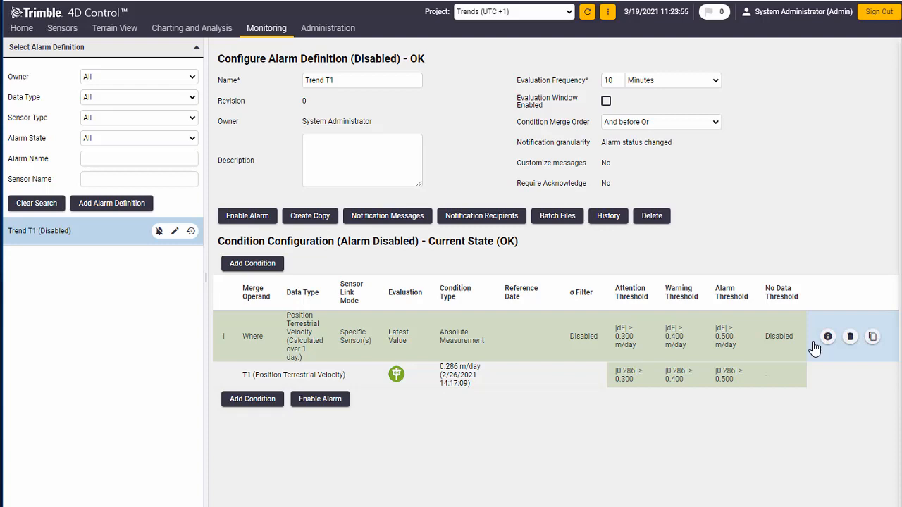